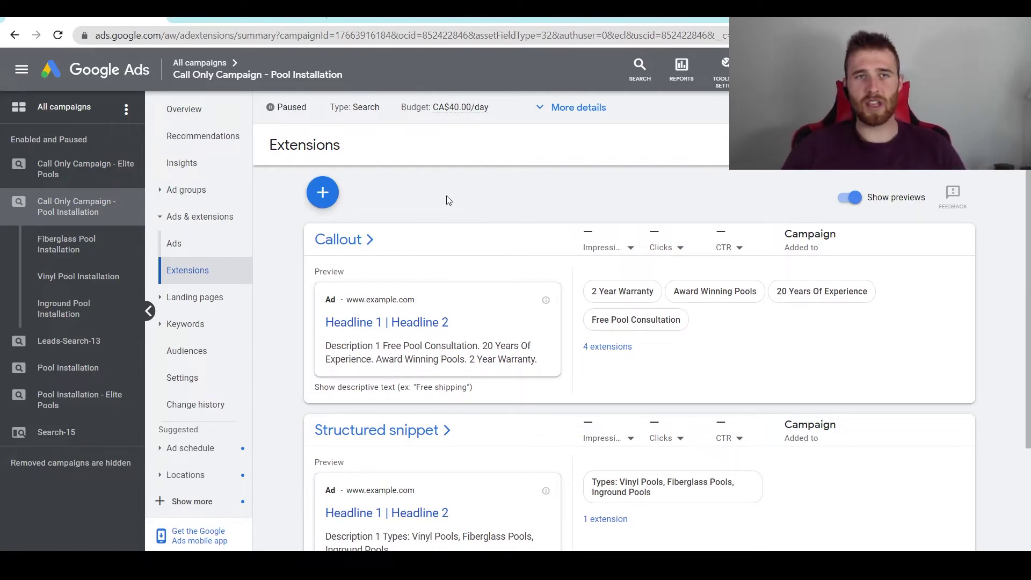
Scroll the About callout extensions article to its example ad and highlight the callout line.
left_click(306, 10)
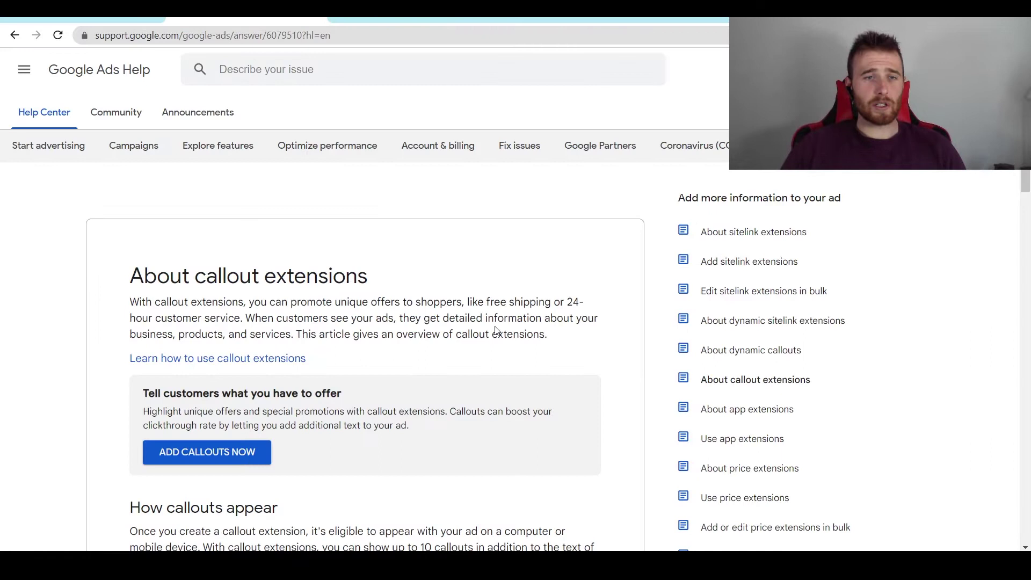
scroll(516, 309, "down", 3)
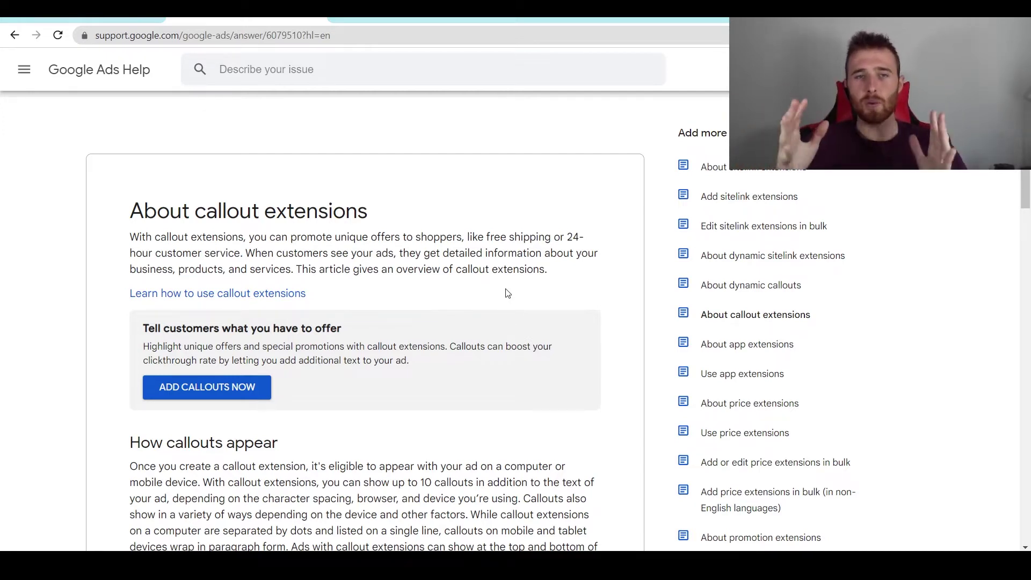
middle_click(497, 337)
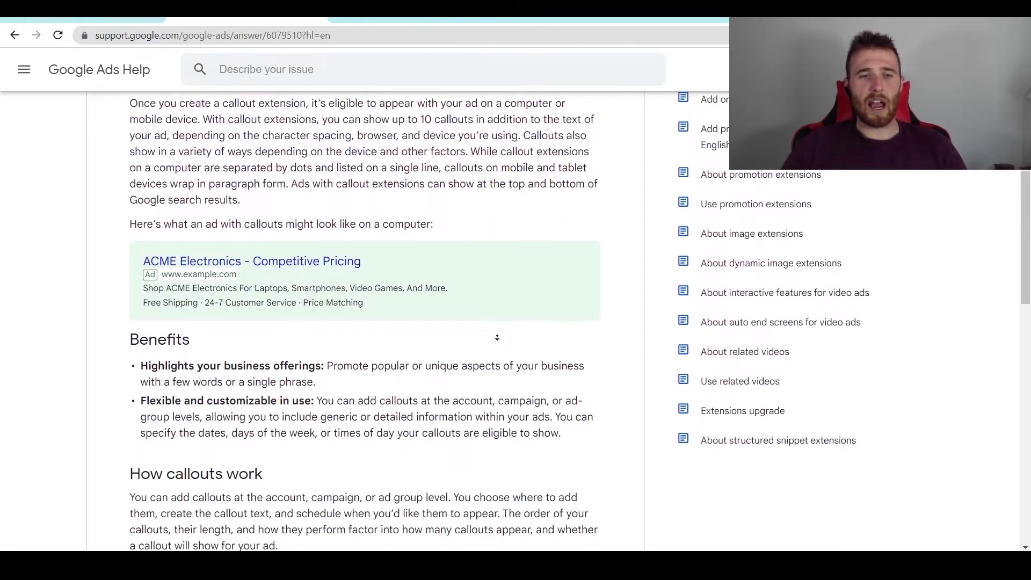
left_click(492, 333)
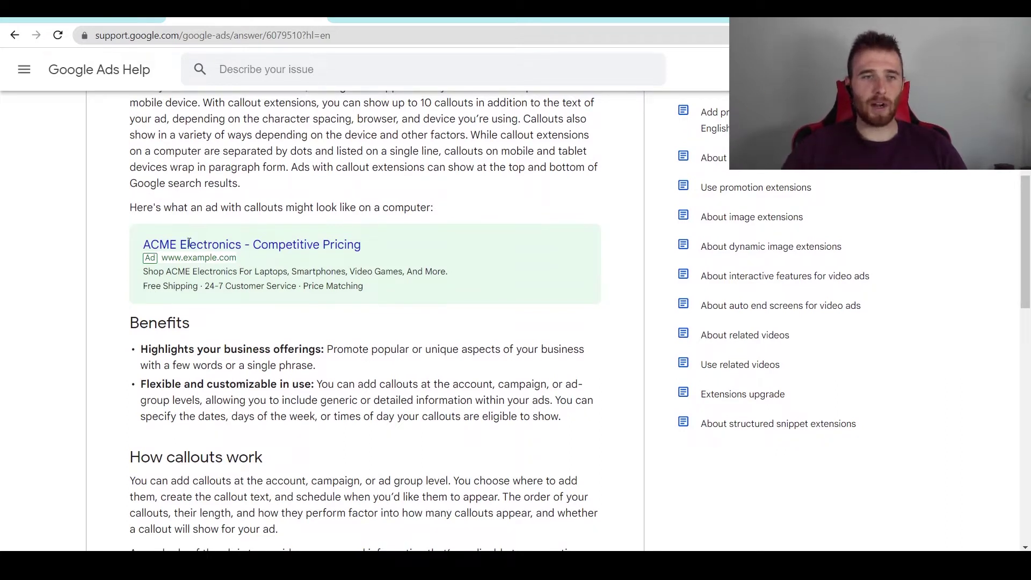
left_click_drag(142, 286, 370, 288)
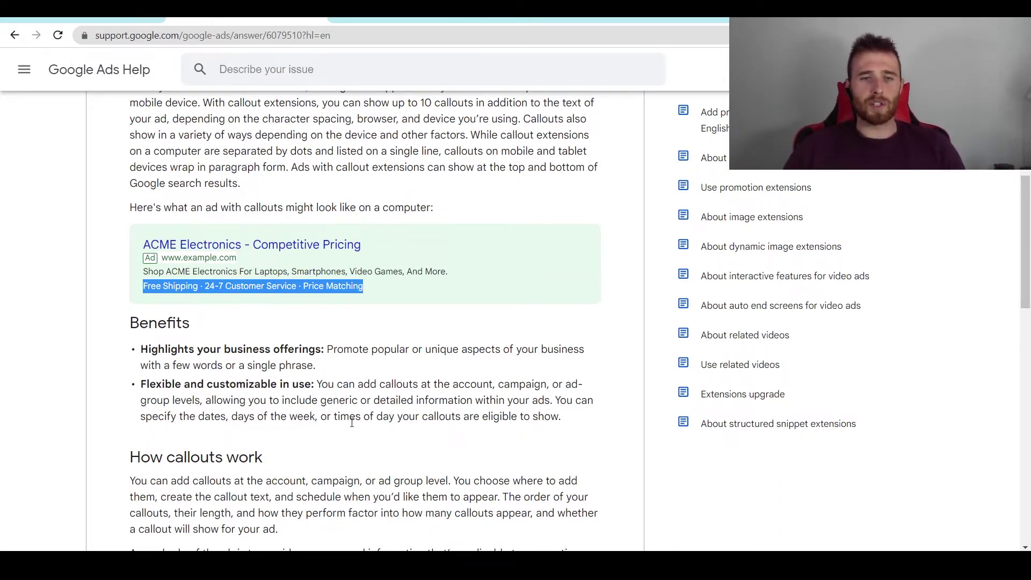
Read down to How callouts work, then return to the Pool Installation campaign's Extensions page.
left_click(447, 424)
scroll(448, 429, "down", 3)
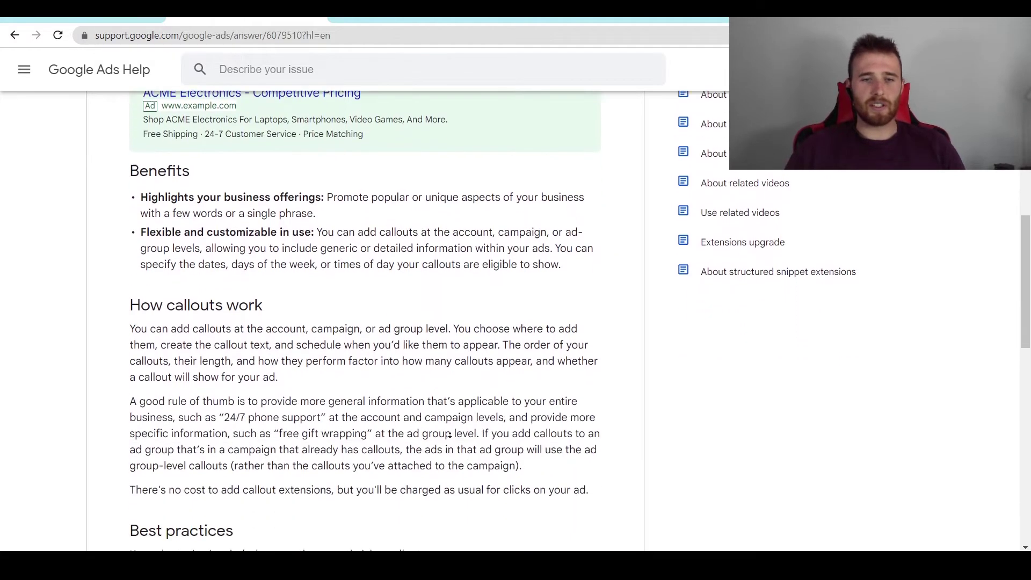
scroll(449, 435, "down", 1)
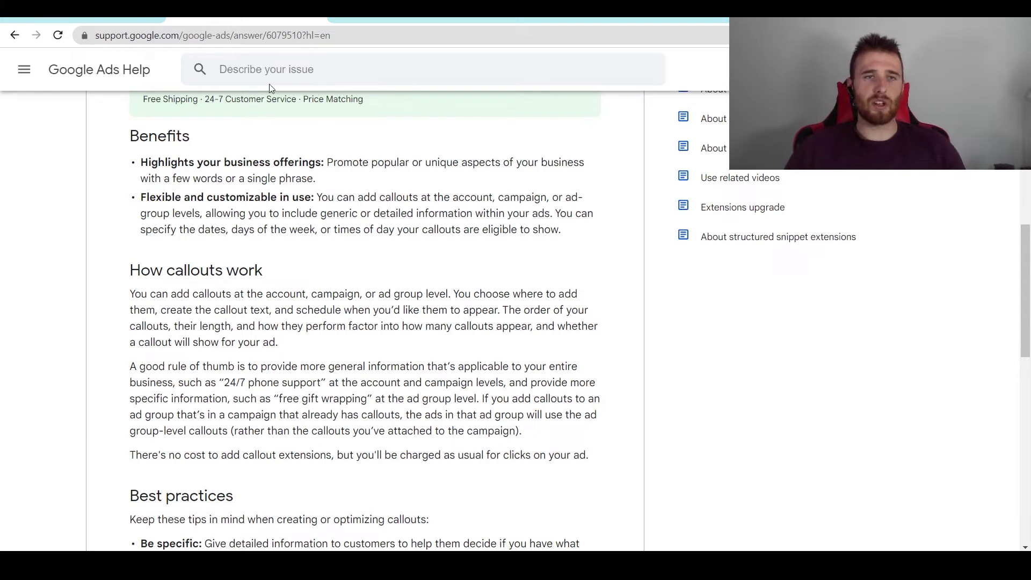
left_click(216, 20)
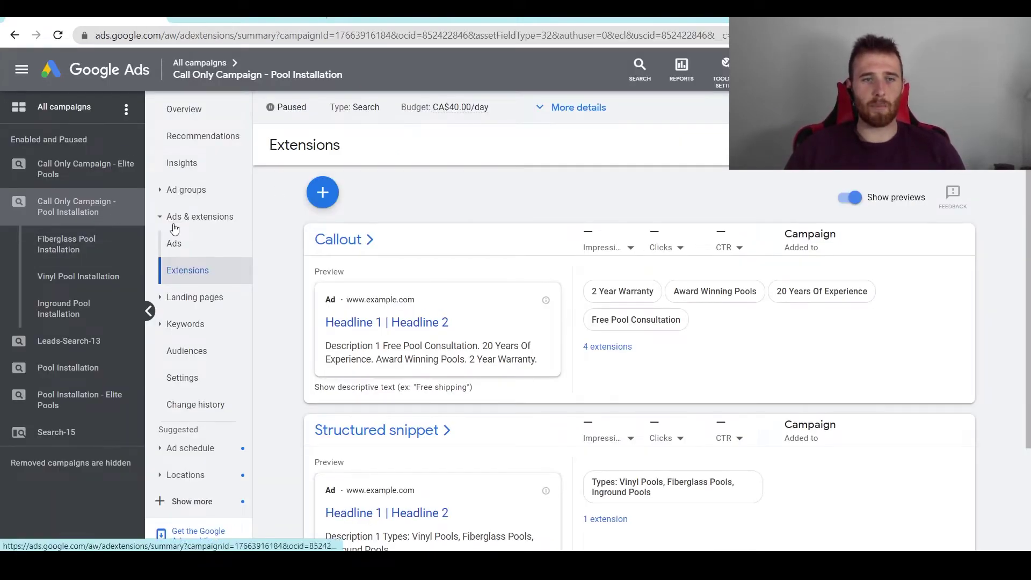
Choose Callout extension from the new-extension list on the Pool Installation Extensions page.
left_click(221, 225)
left_click(181, 220)
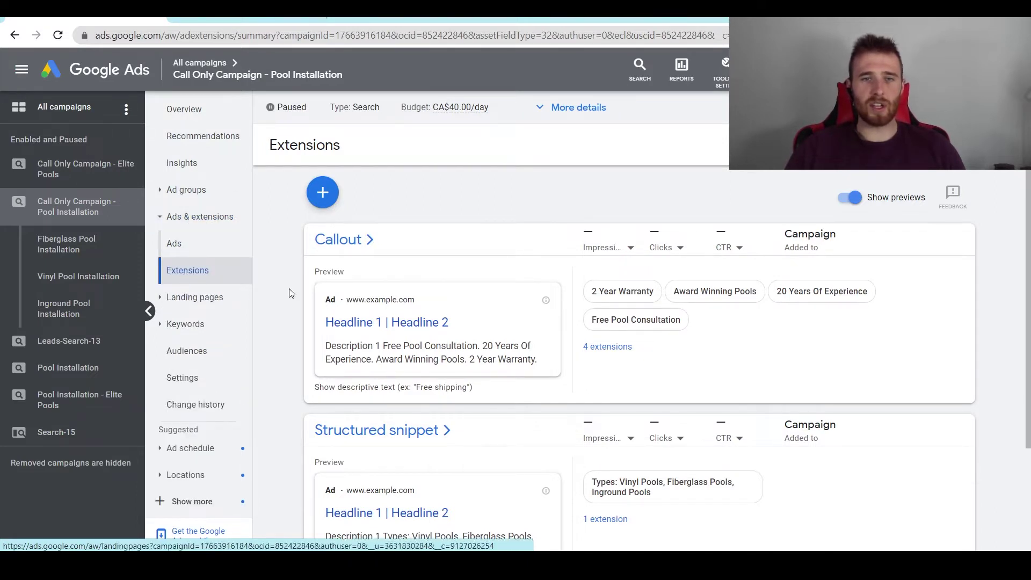
left_click(323, 205)
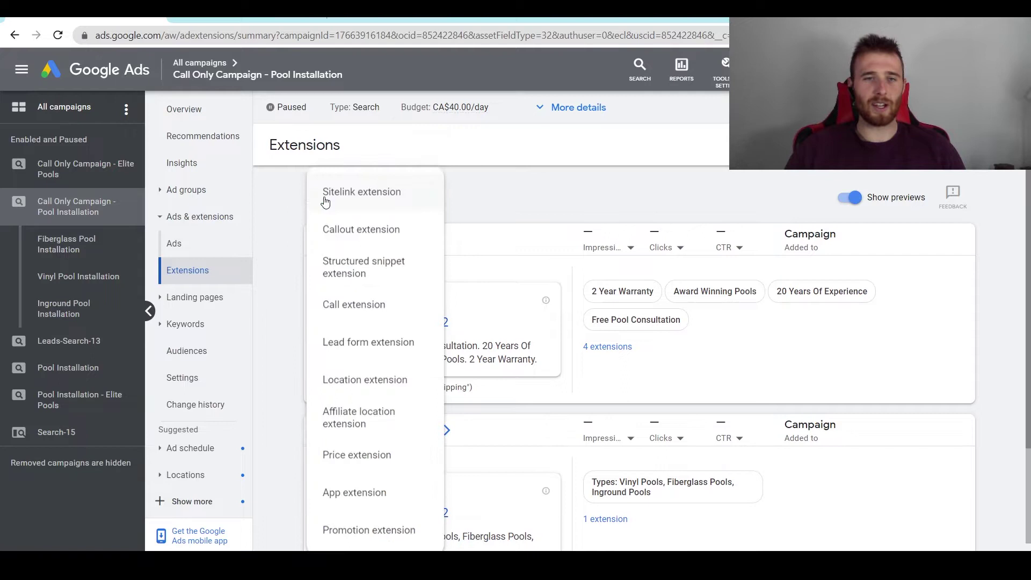
left_click(368, 233)
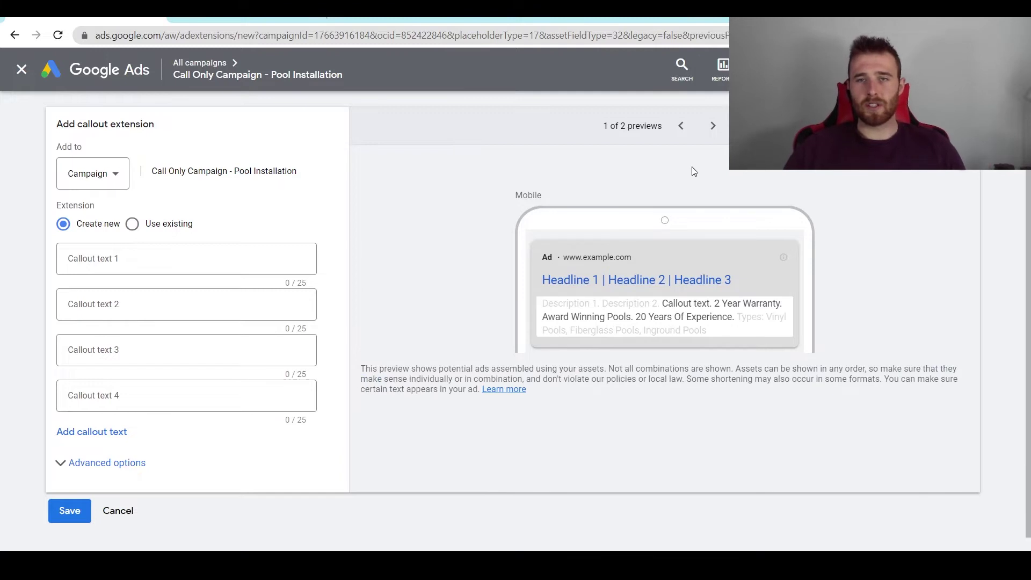
Compare the desktop and mobile ad previews, then list the Account, Campaign and Ad group levels.
left_click(714, 127)
left_click(673, 135)
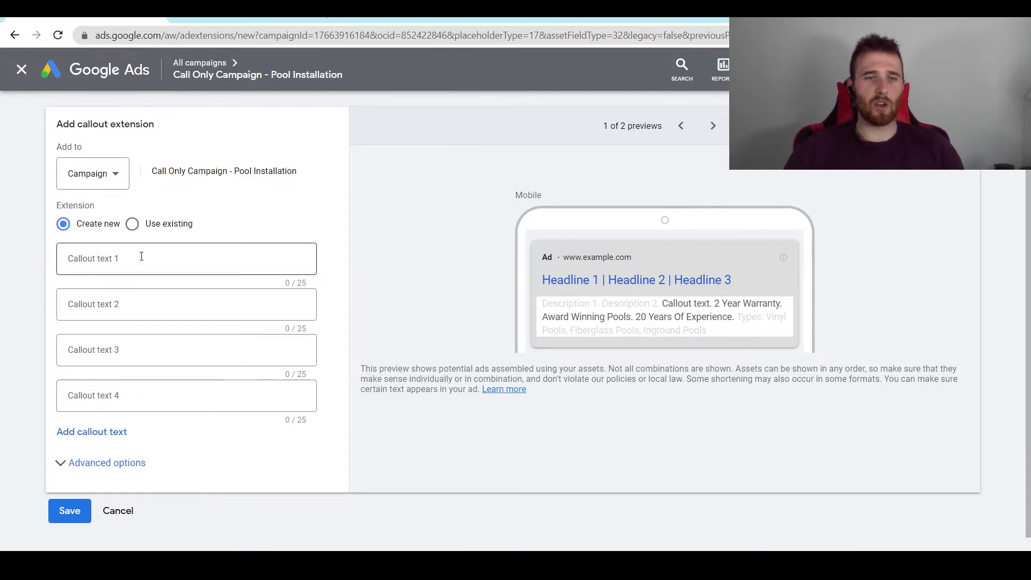
left_click(86, 173)
left_click(152, 181)
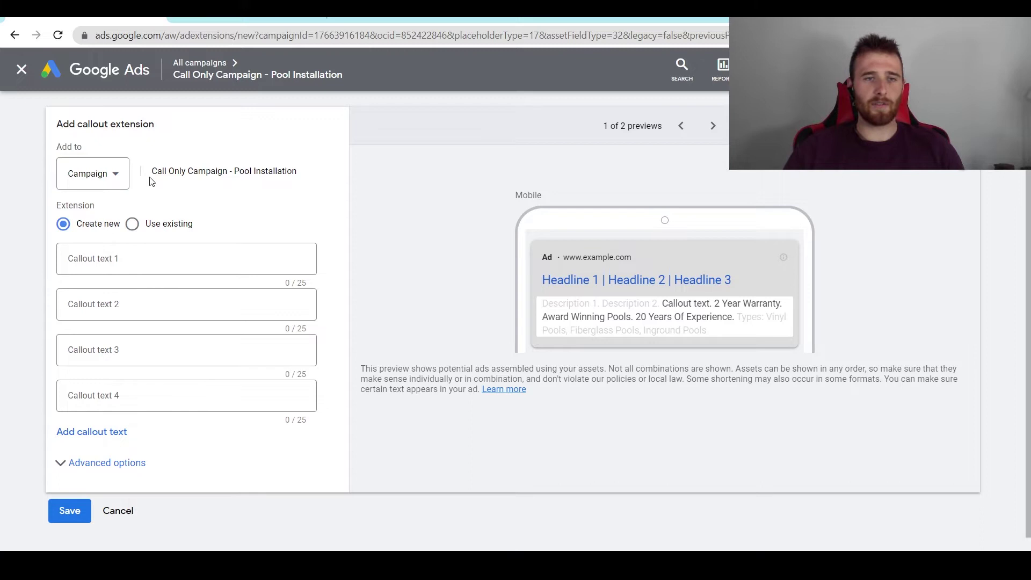
left_click(120, 175)
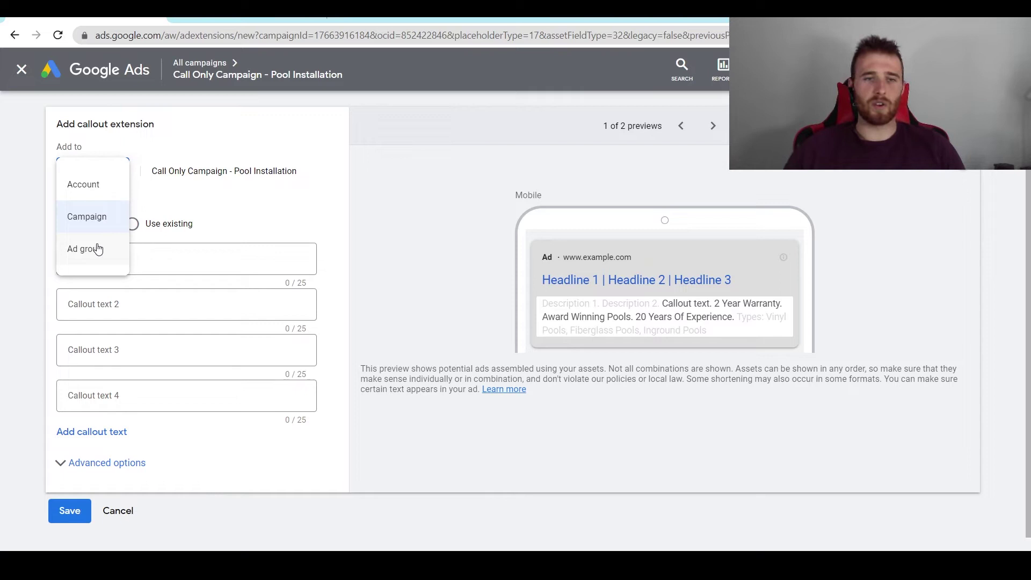
Keep Campaign level and enter 'Award Winning Pools' and 'Certified Installers' as callouts 1 and 2.
left_click(279, 229)
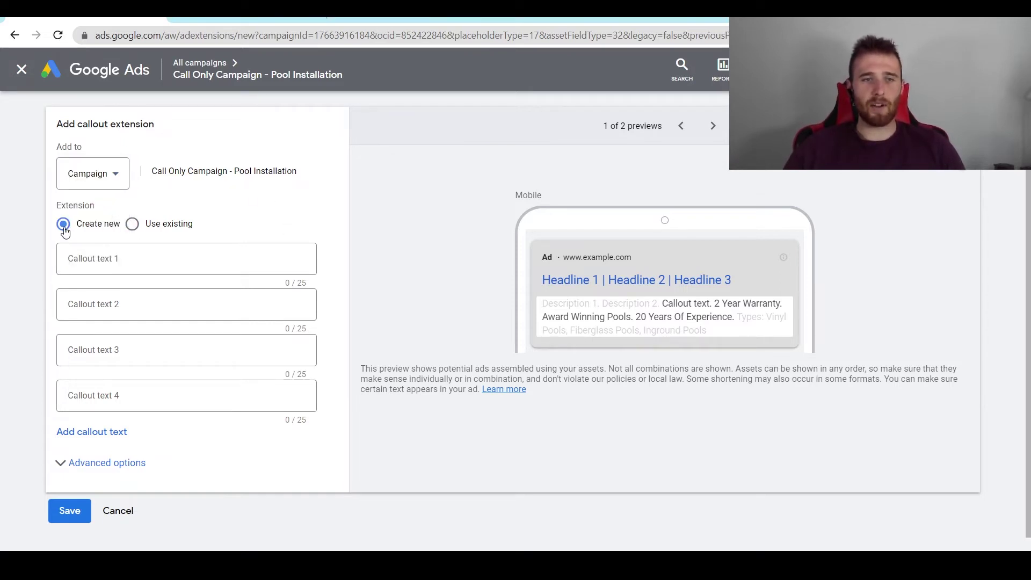
left_click(132, 224)
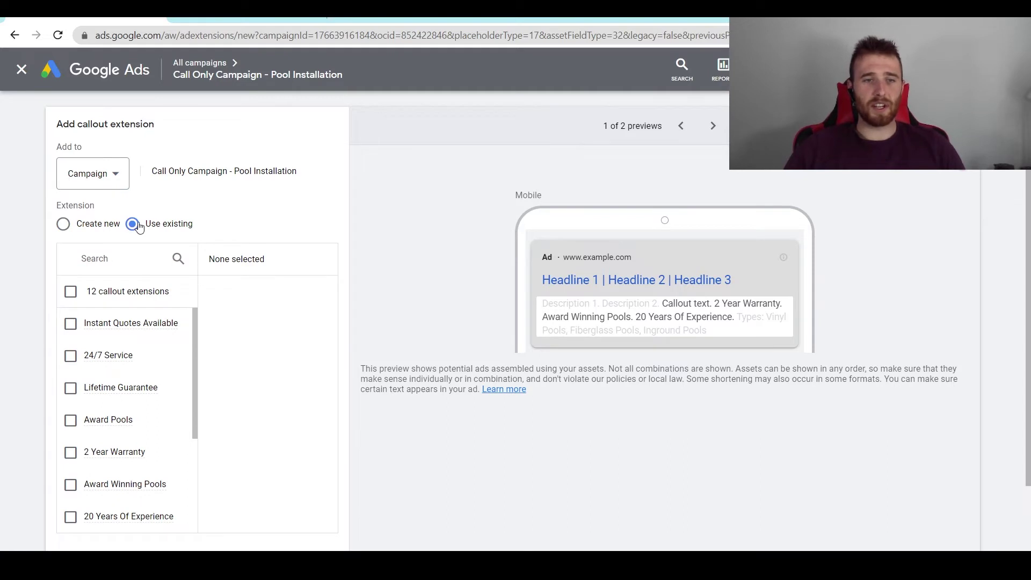
left_click(64, 225)
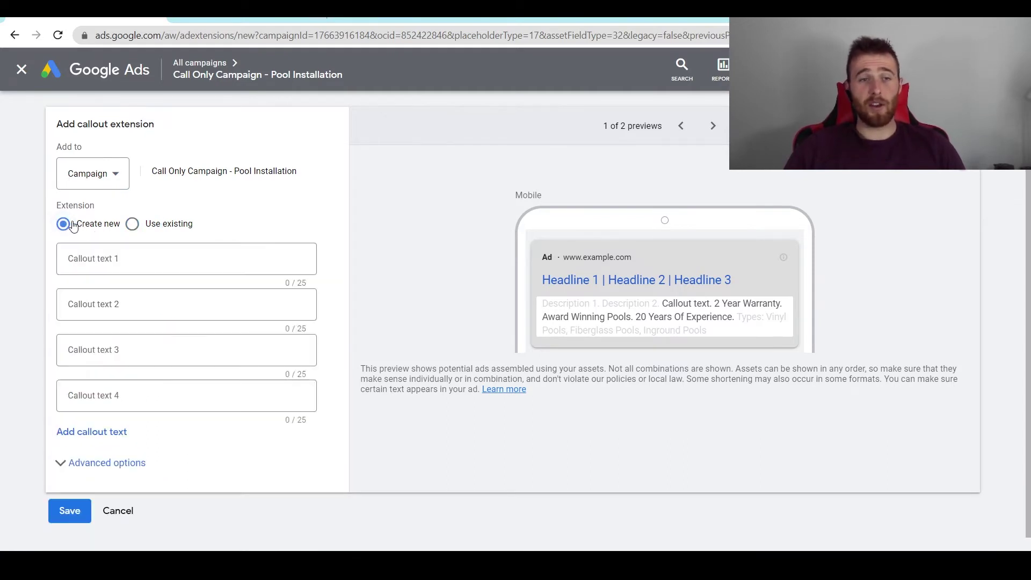
left_click(251, 253)
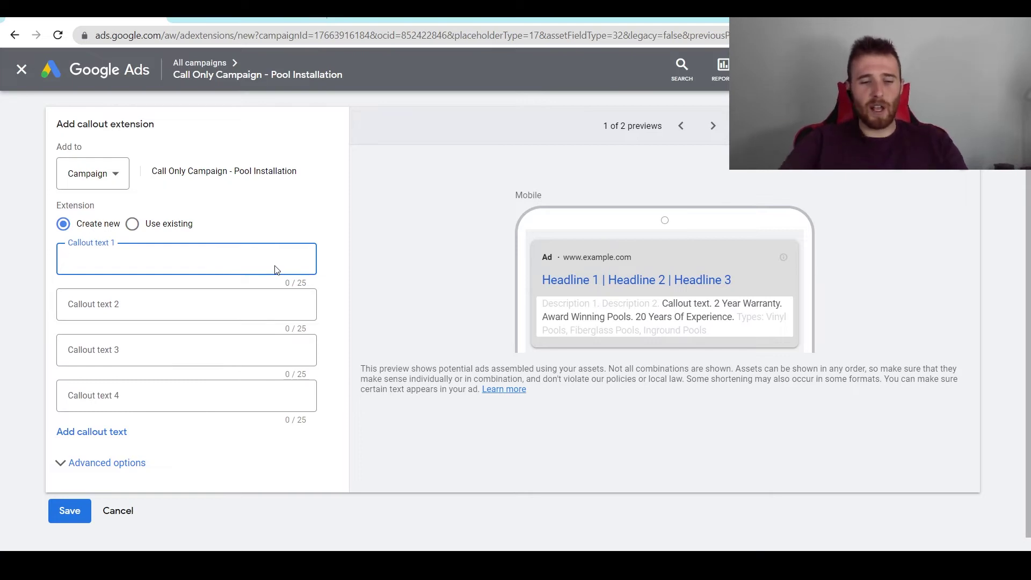
type("Awa")
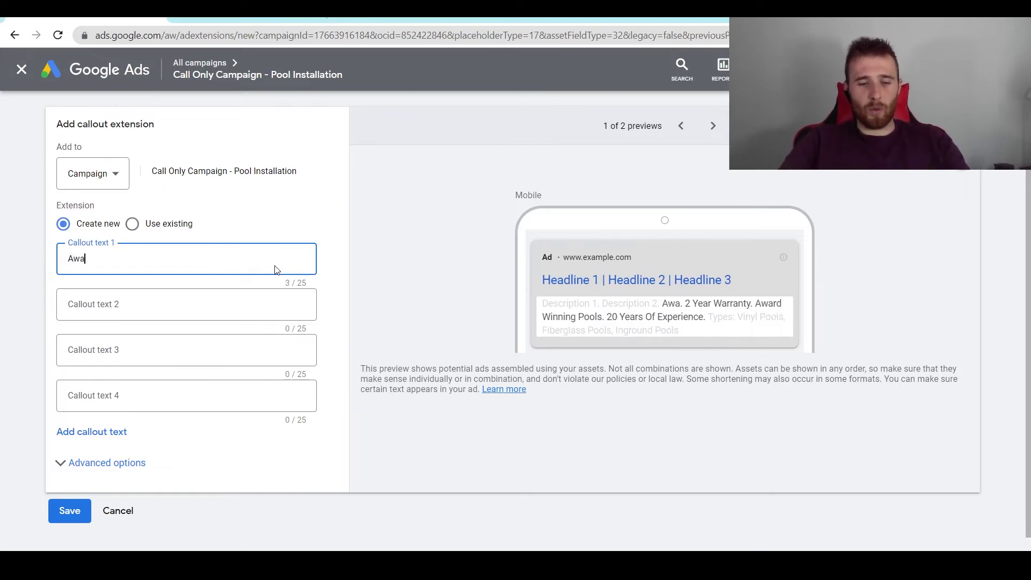
type("rd Winin")
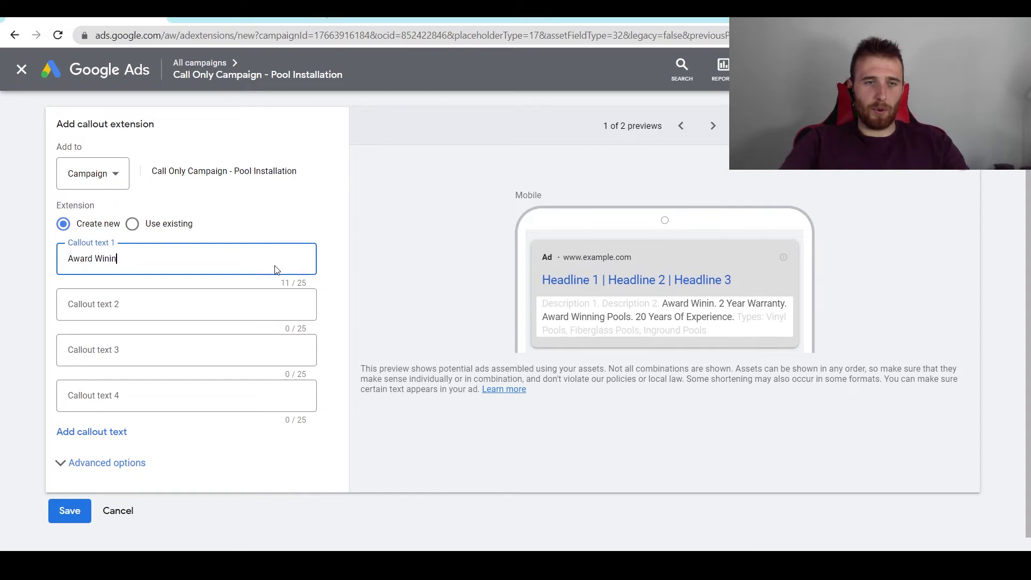
key("BackSpace")
key("BackSpace")
type("ning")
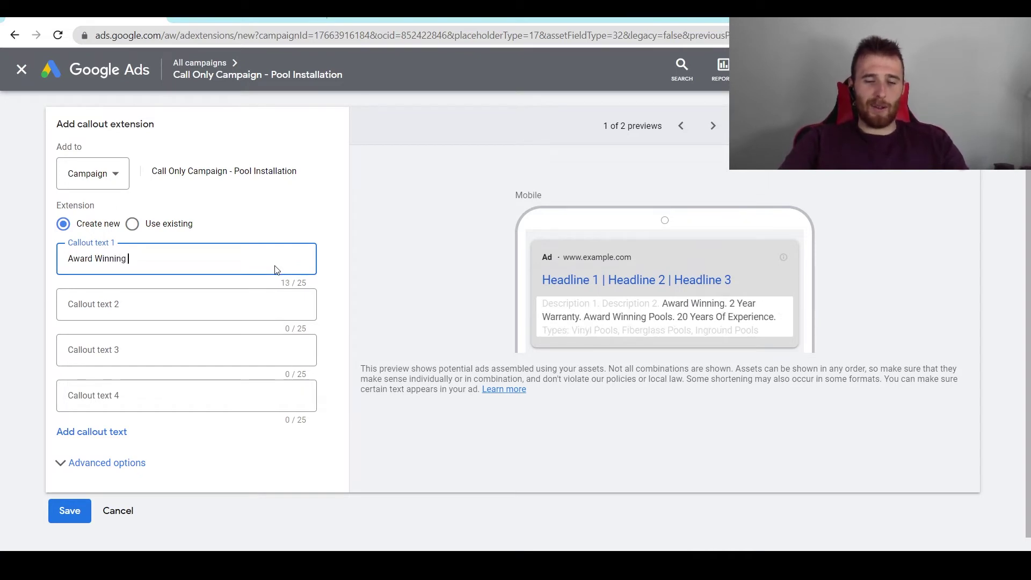
type(" Pools")
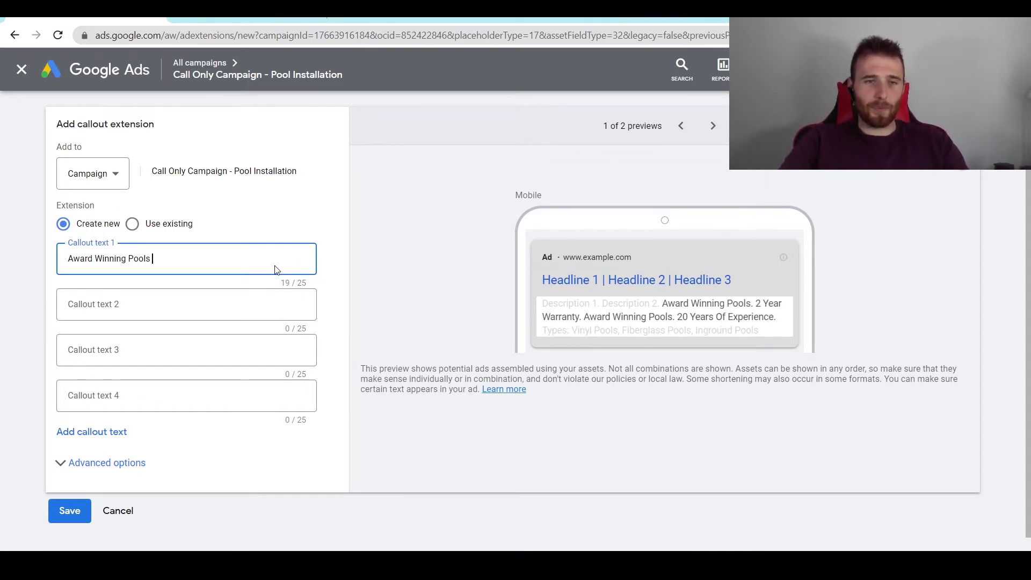
key("Tab")
type("Cer")
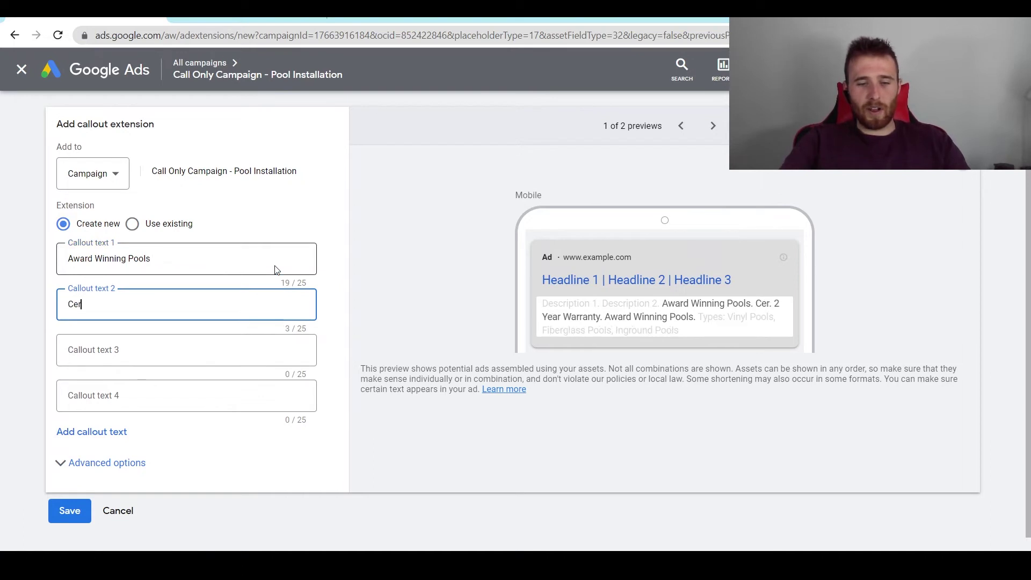
type("tified Installers")
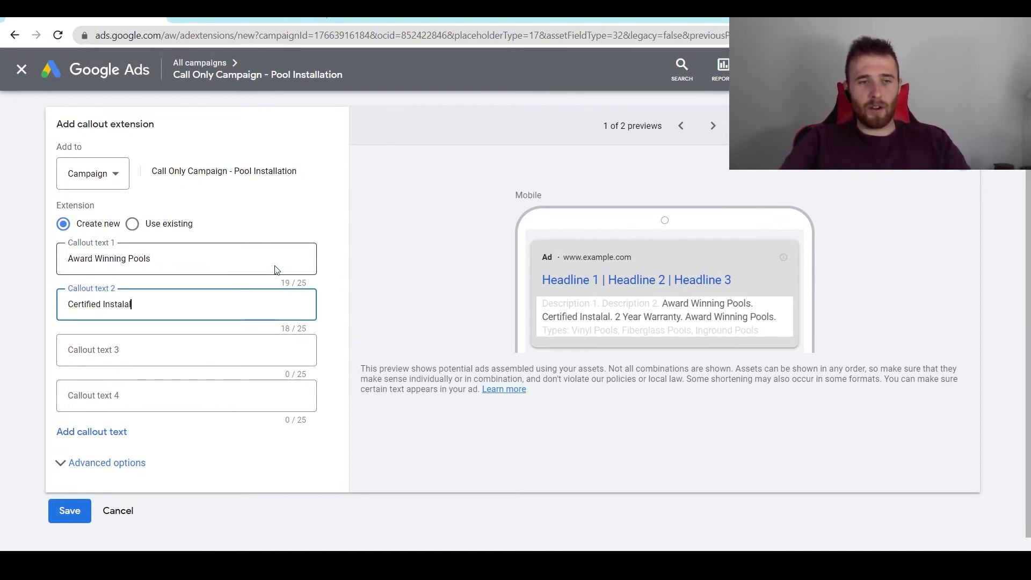
key("Tab")
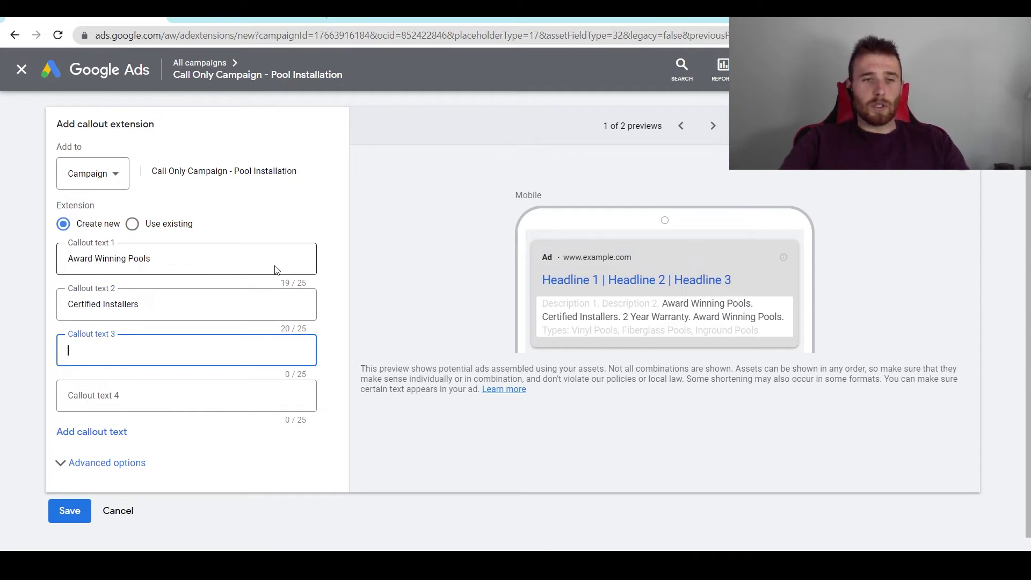
Enter '24/7 Service' and 'Instant Quote' as callouts 3 and 4, fixing 'Quoe' via spell-check.
type("24")
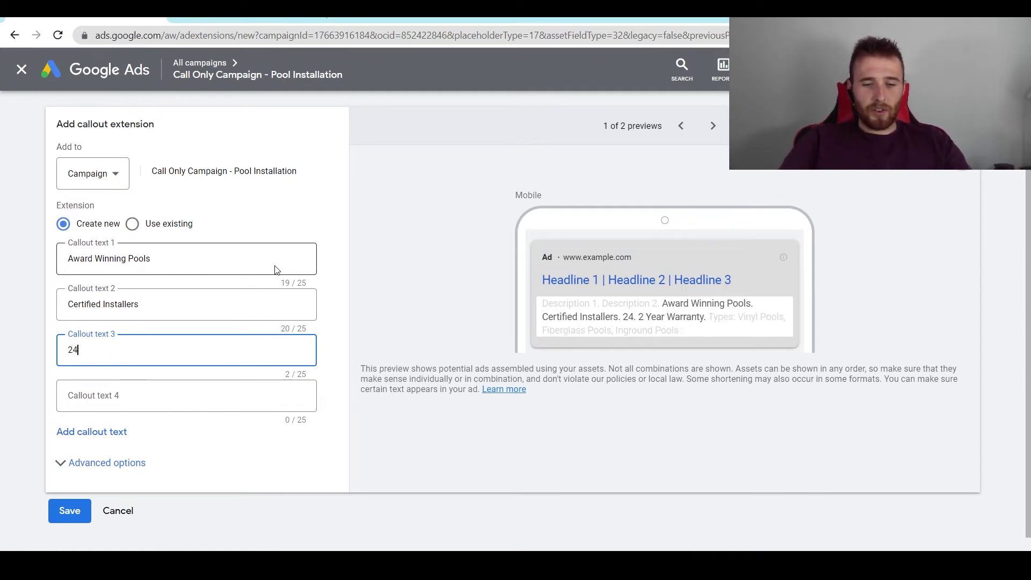
type("/7 S")
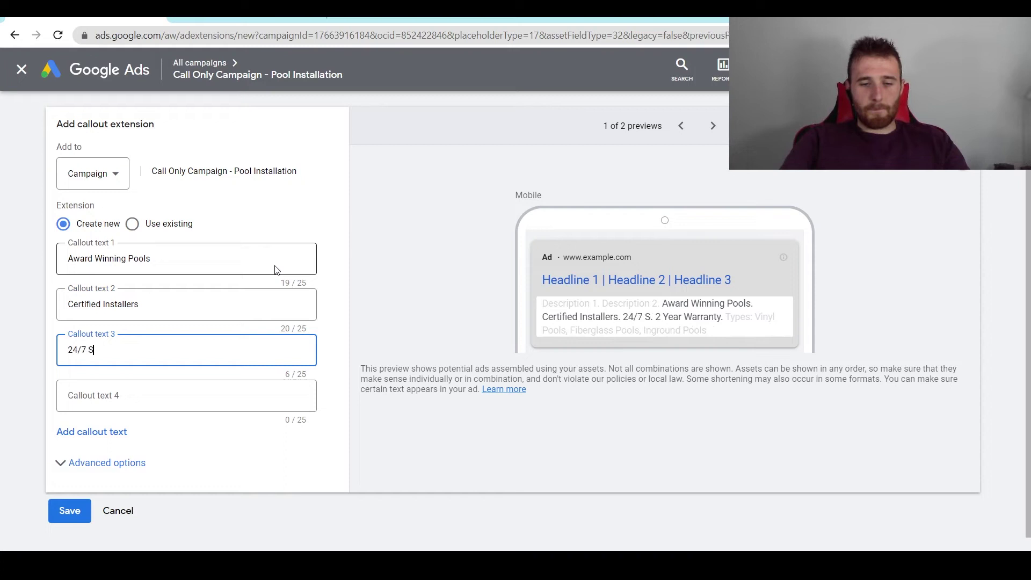
type("ervice")
key("Tab")
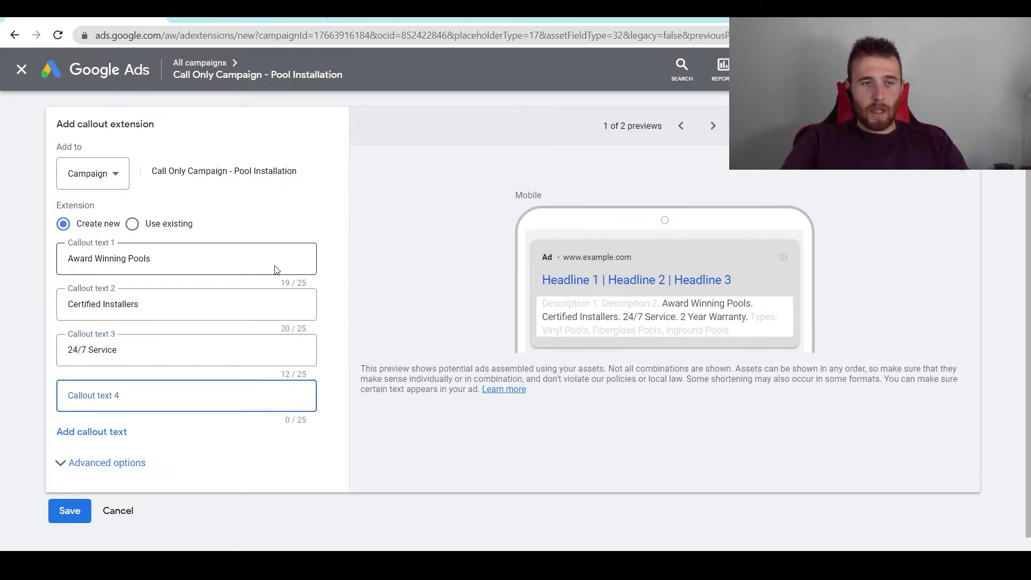
type("Inst")
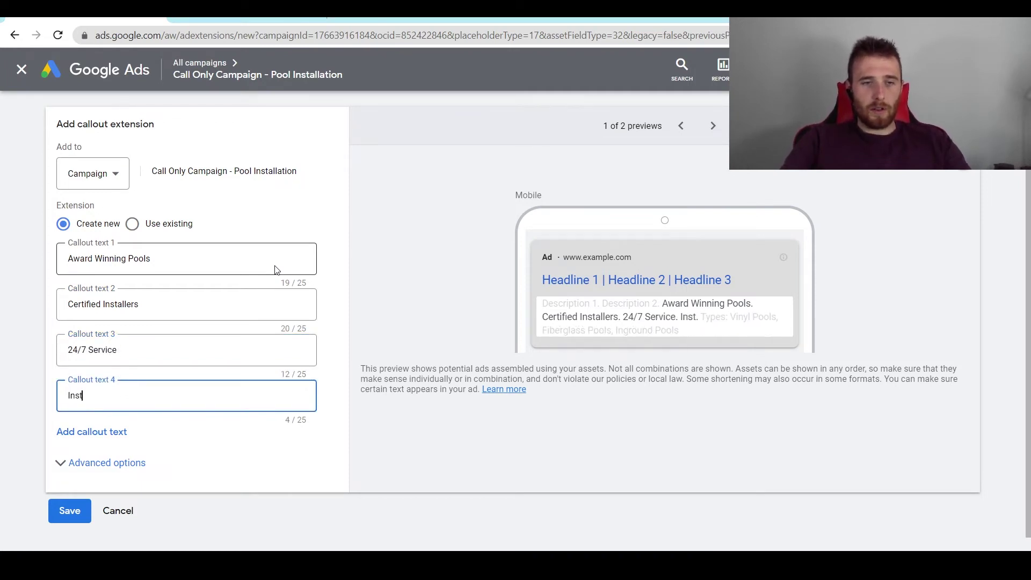
type("ant Qui")
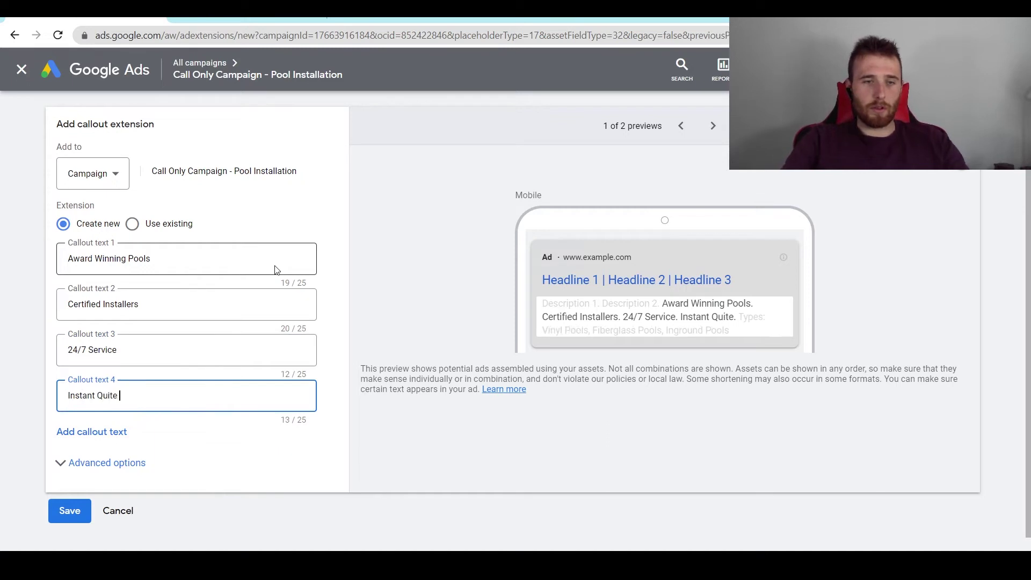
key("BackSpace")
type("oe")
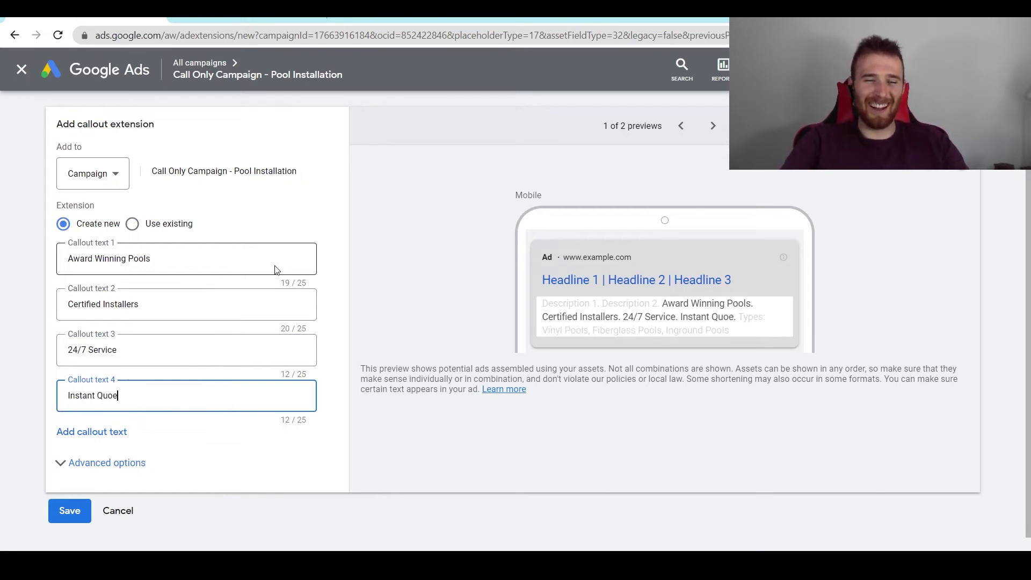
right_click(107, 397)
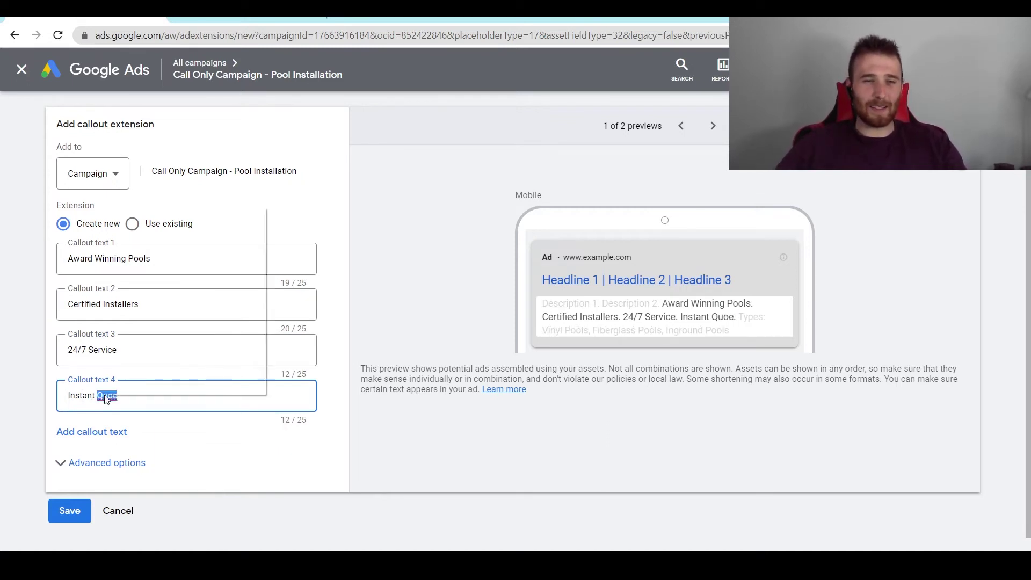
left_click(132, 217)
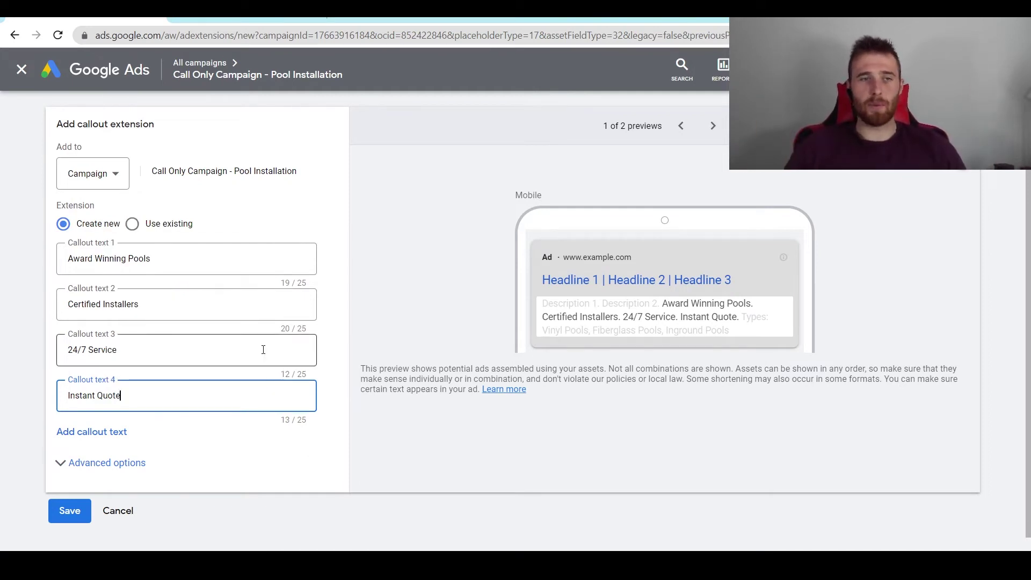
left_click(132, 223)
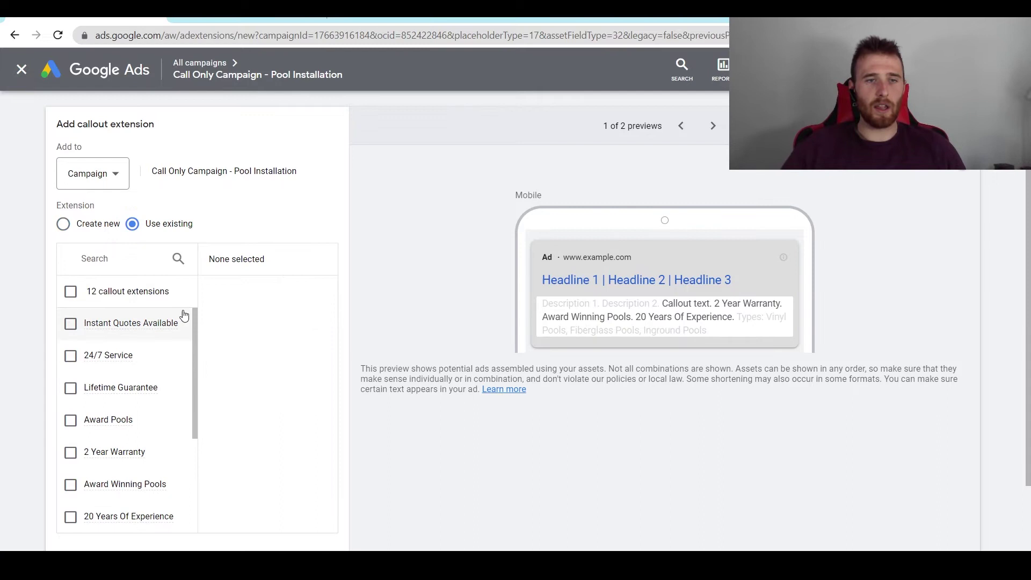
left_click_drag(194, 349, 213, 456)
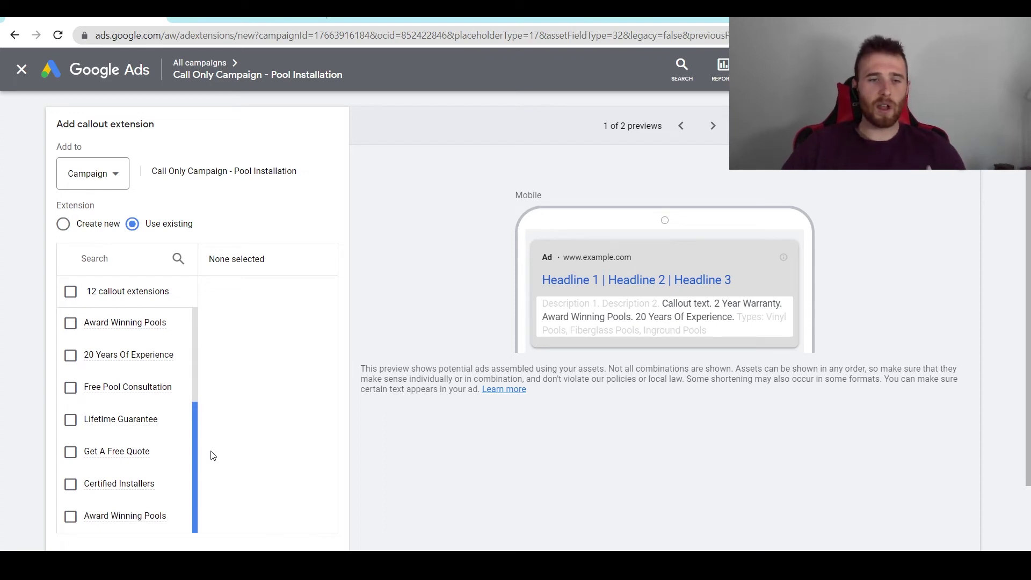
scroll(129, 376, "up", 3)
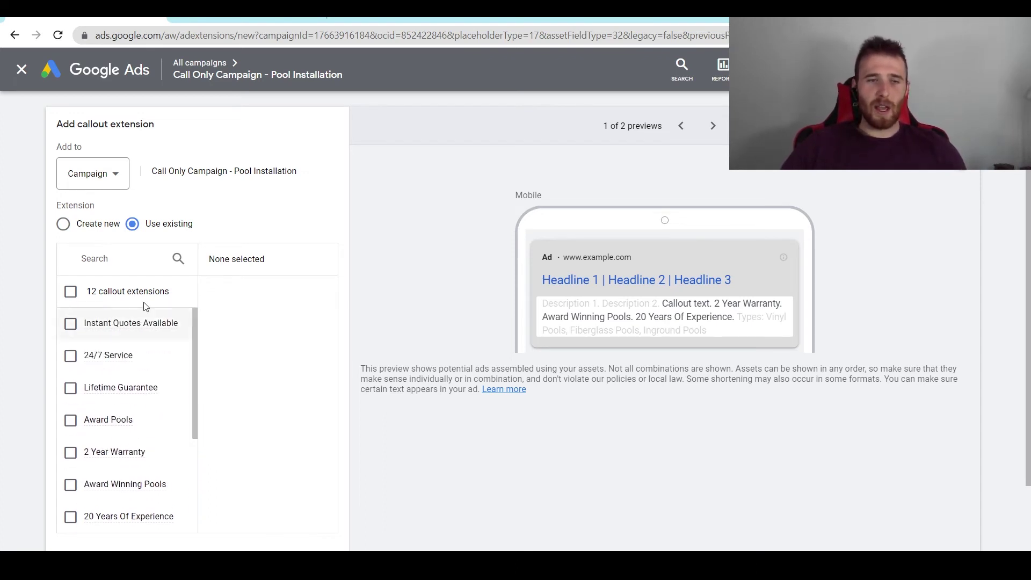
left_click(80, 225)
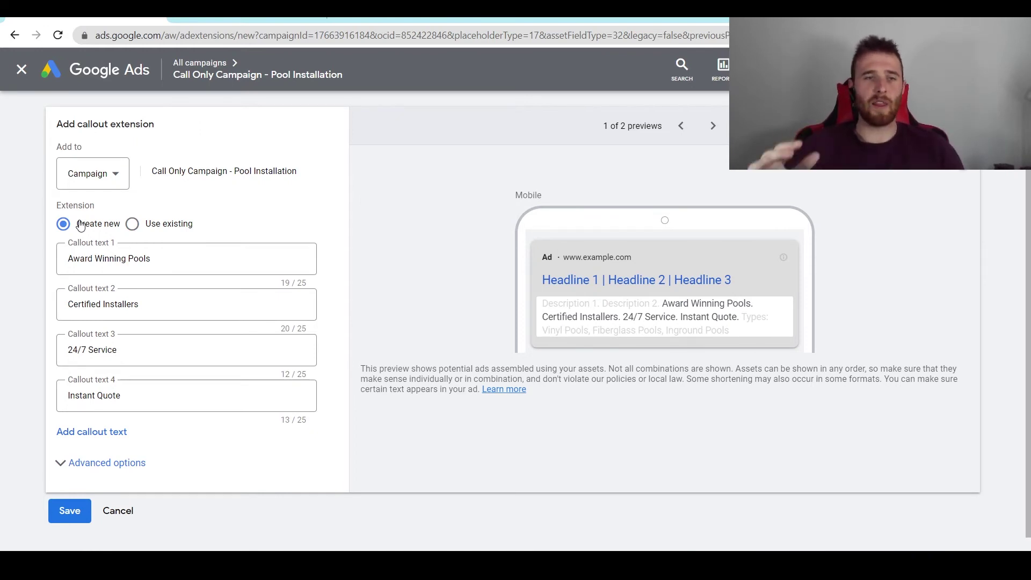
Add a fifth callout field and show scheduling: no dates, all days, 12:00 AM to 12:00 AM.
left_click(85, 433)
scroll(164, 411, "down", 2)
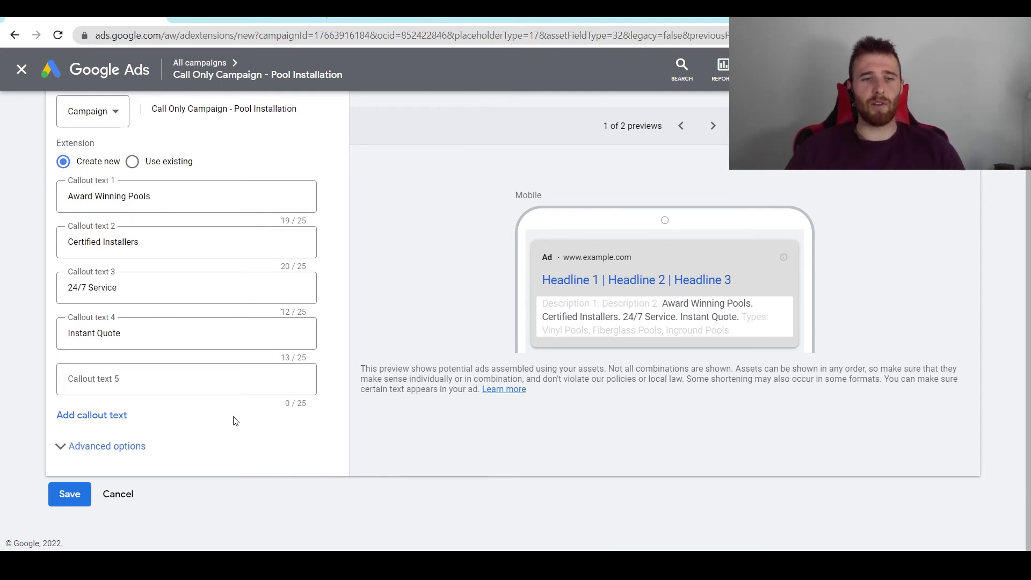
left_click(118, 447)
scroll(48, 431, "down", 1)
scroll(47, 432, "down", 2)
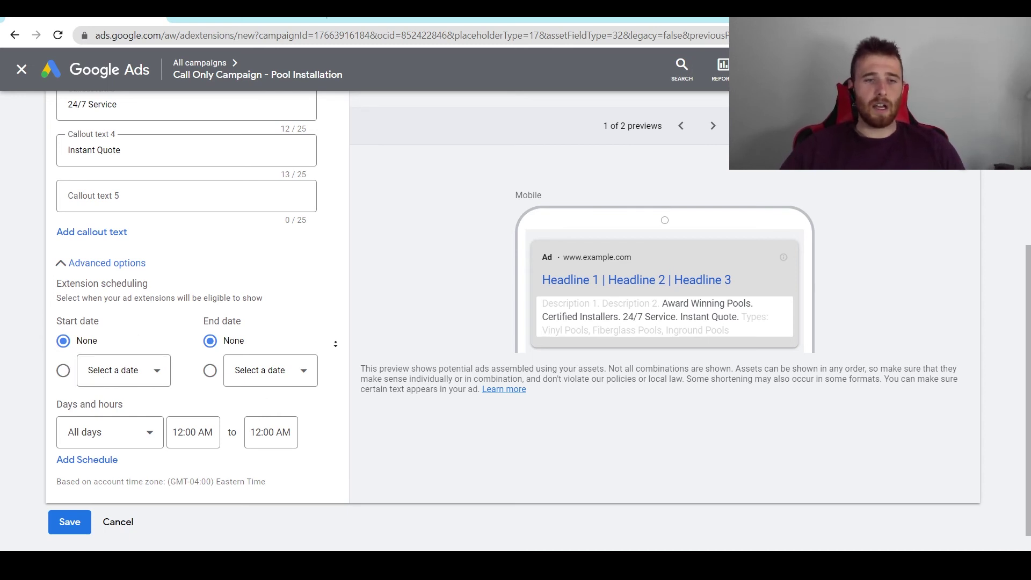
Save the four new callouts to the Pool Installation campaign from the bottom of the form.
scroll(336, 344, "down", 1)
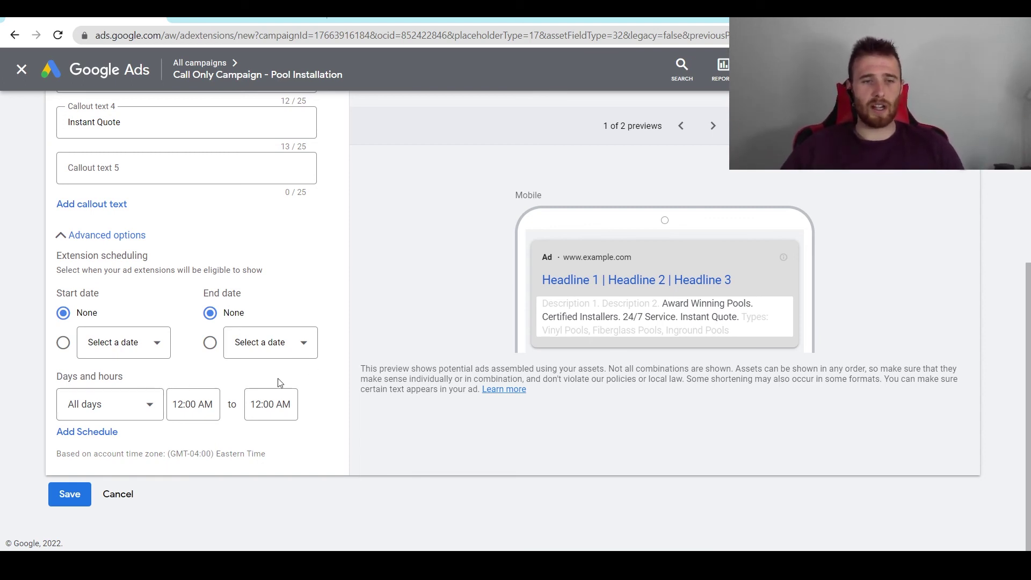
scroll(295, 265, "up", 3)
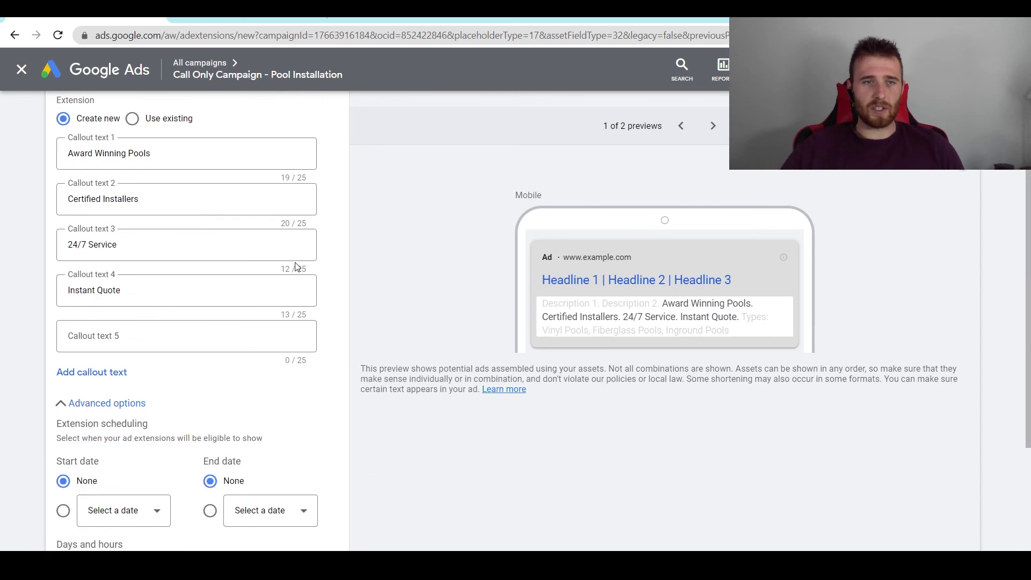
scroll(298, 351, "down", 2)
scroll(298, 352, "down", 2)
left_click(67, 516)
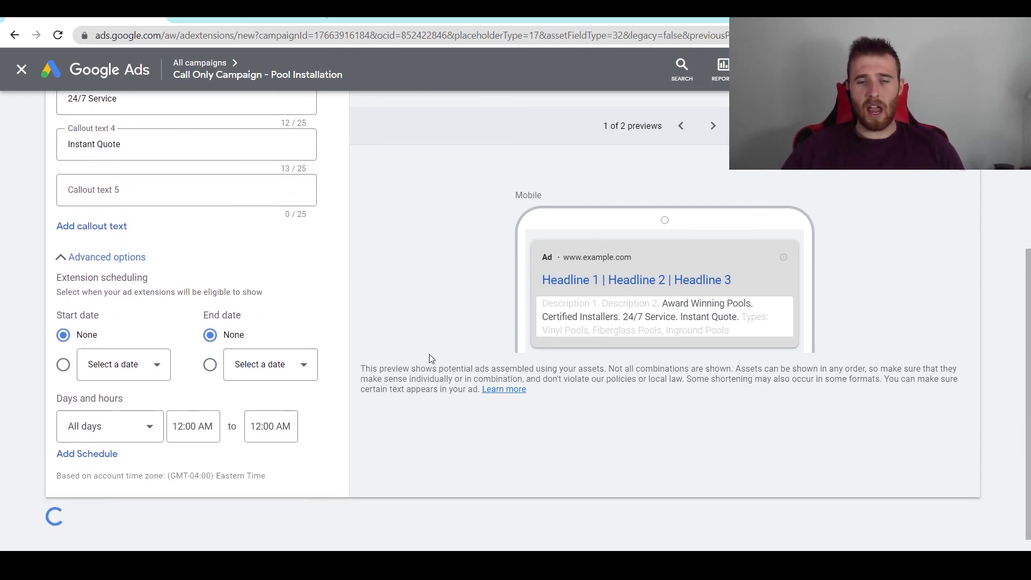